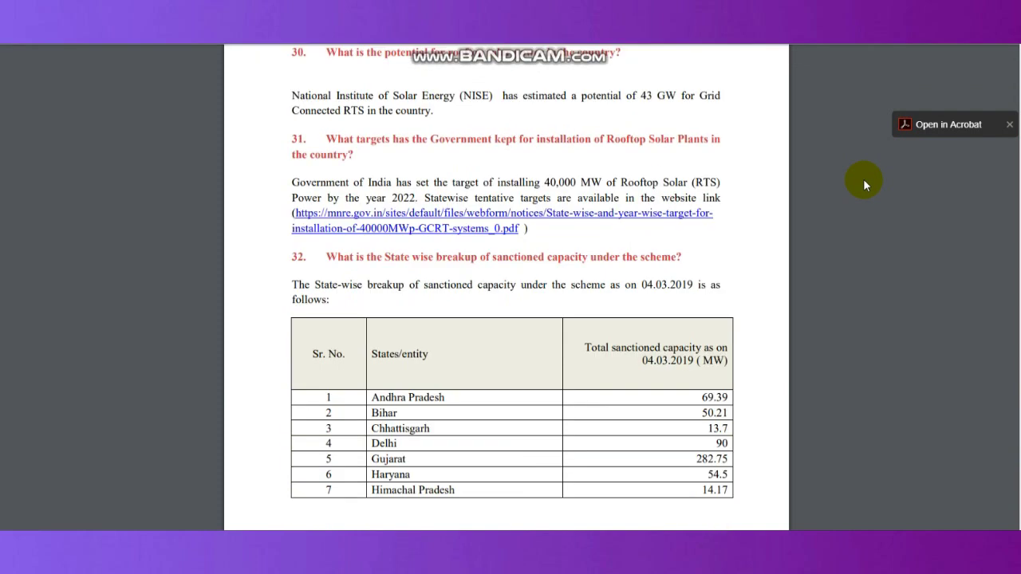
Examine the state-wise breakup of sanctioned capacity under question 32 of the FAQ document, through to the overall total.
scroll(863, 178, down, 1)
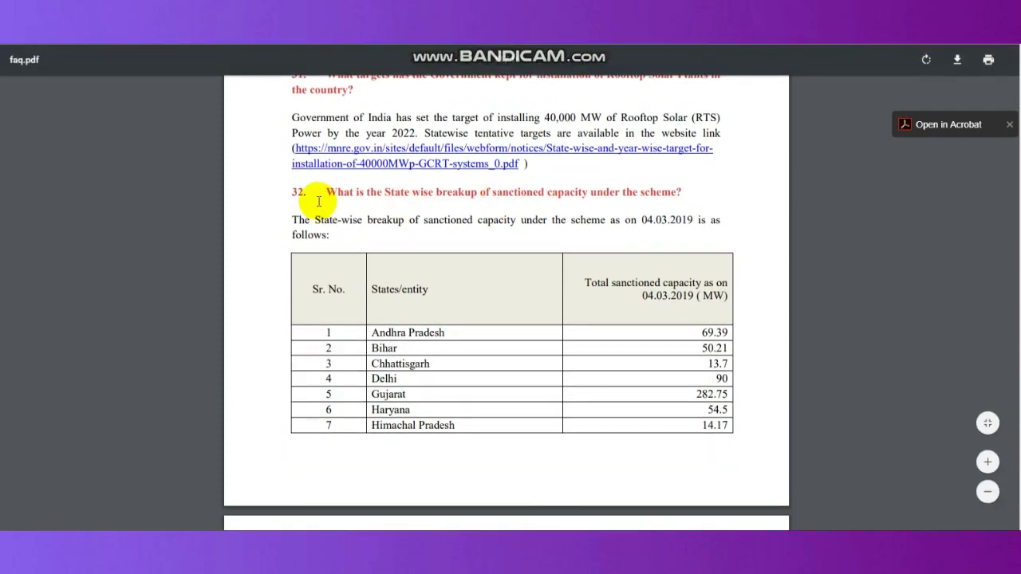
drag(291, 192, 693, 198)
click(695, 195)
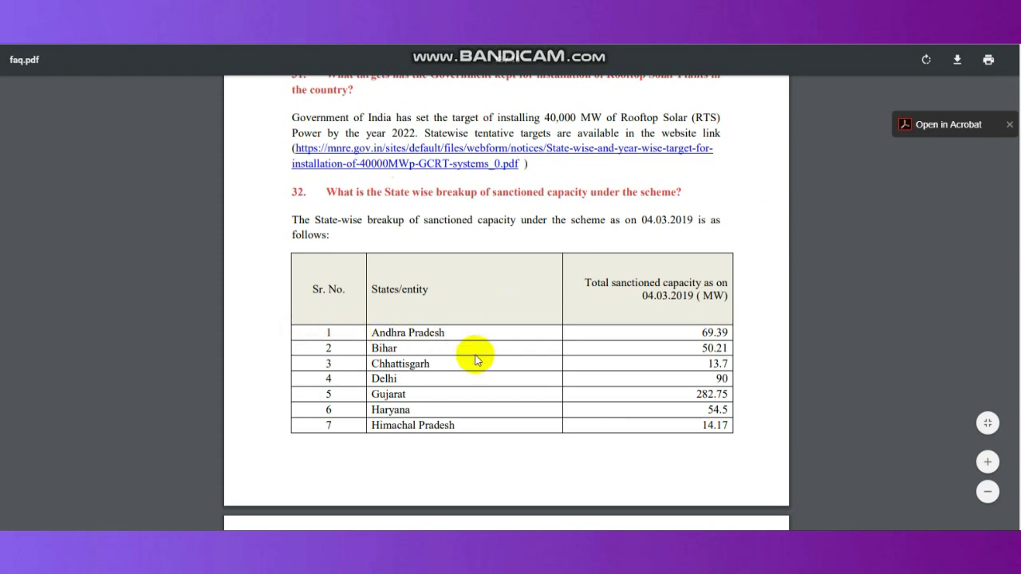
scroll(446, 355, down, 3)
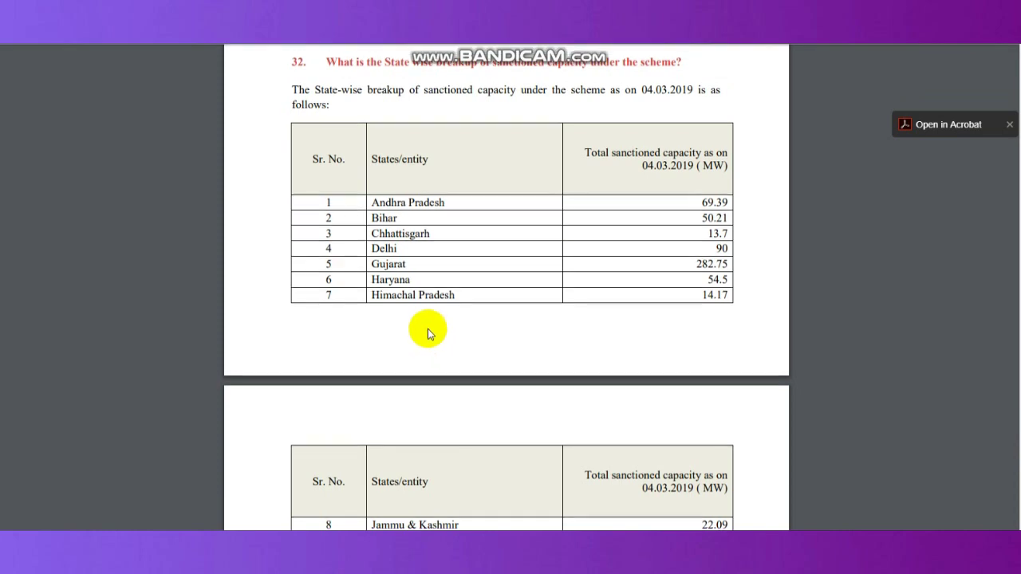
scroll(427, 328, down, 9)
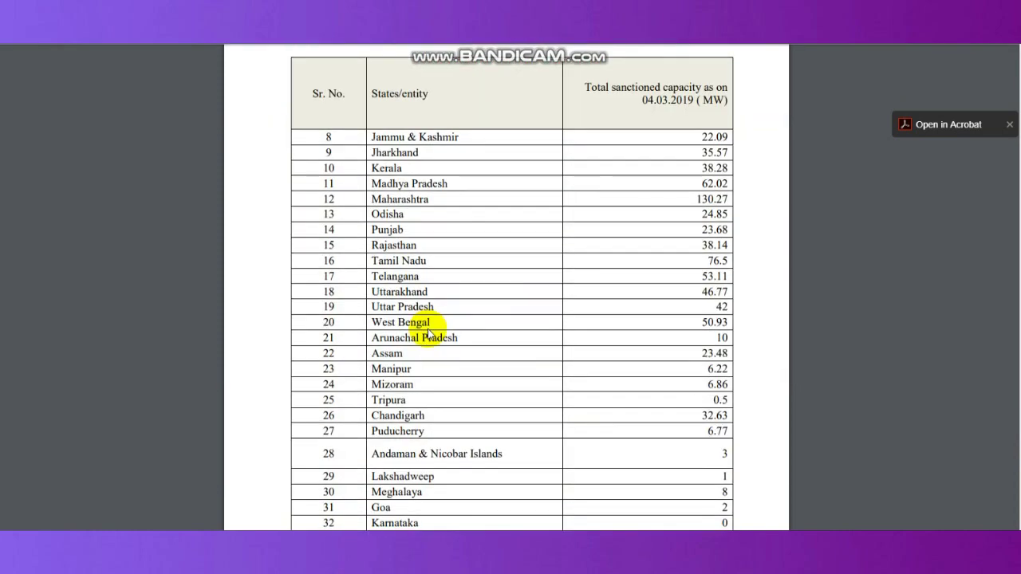
scroll(428, 331, down, 3)
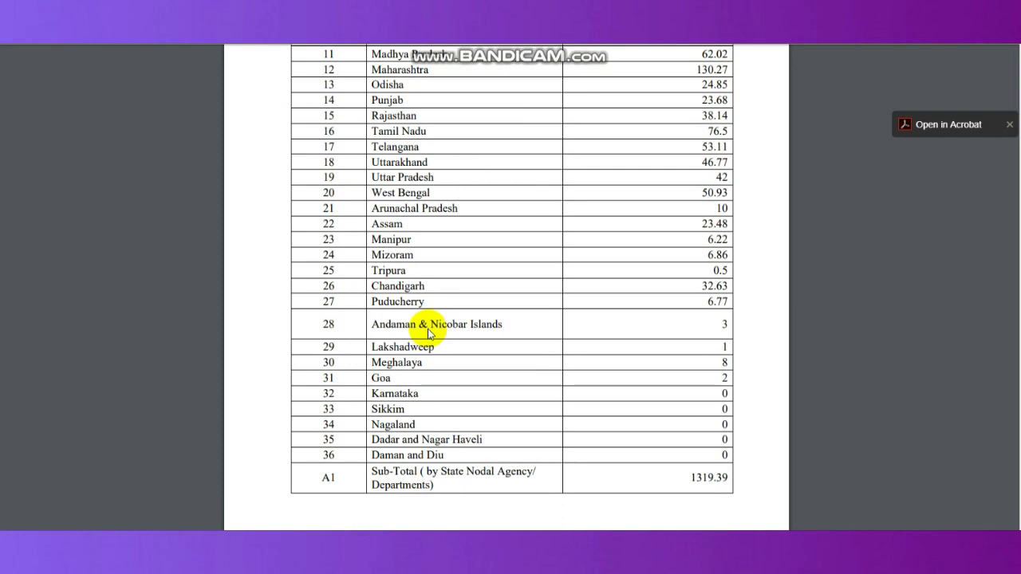
scroll(427, 328, down, 7)
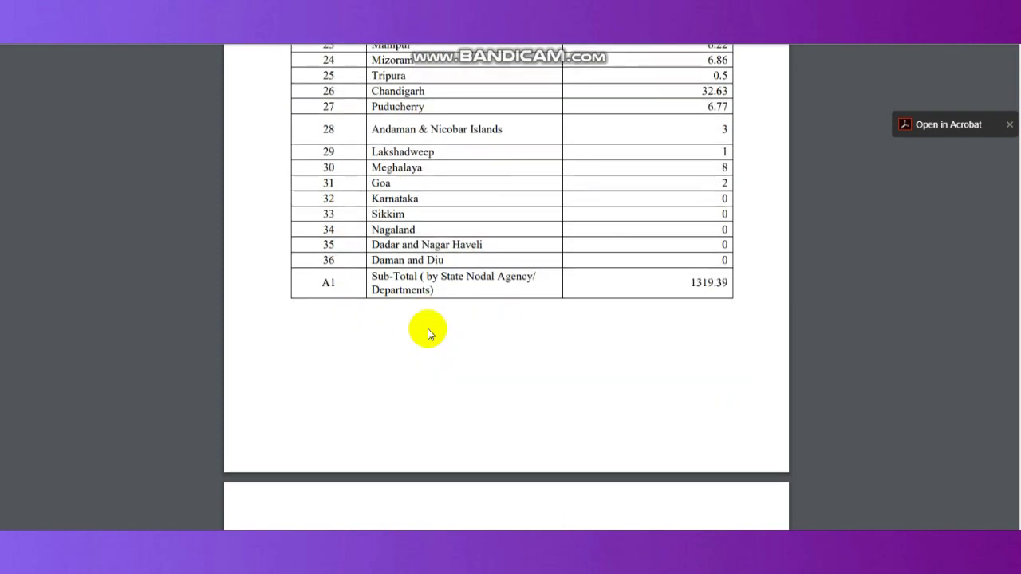
scroll(428, 329, down, 5)
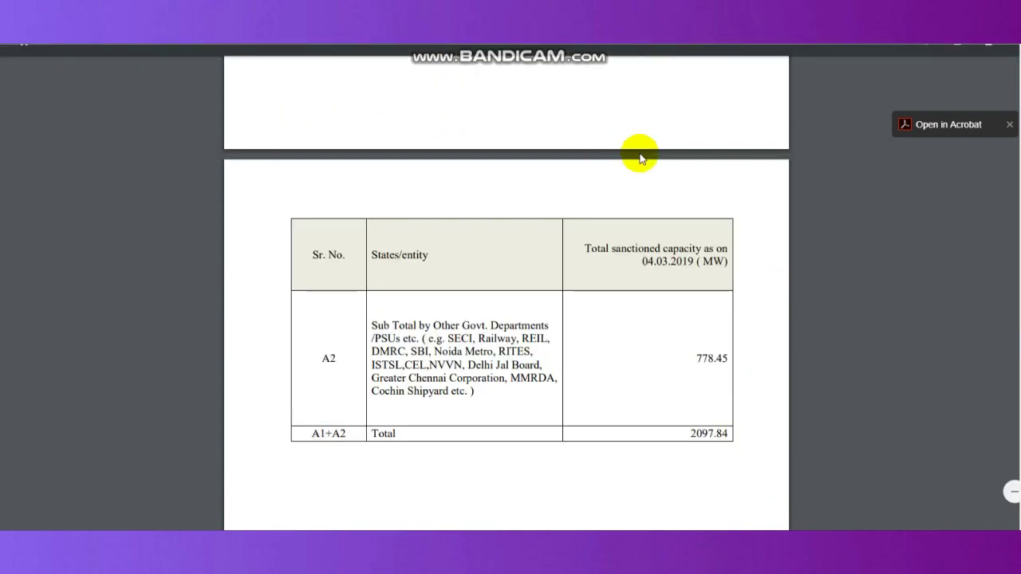
scroll(903, 67, down, 2)
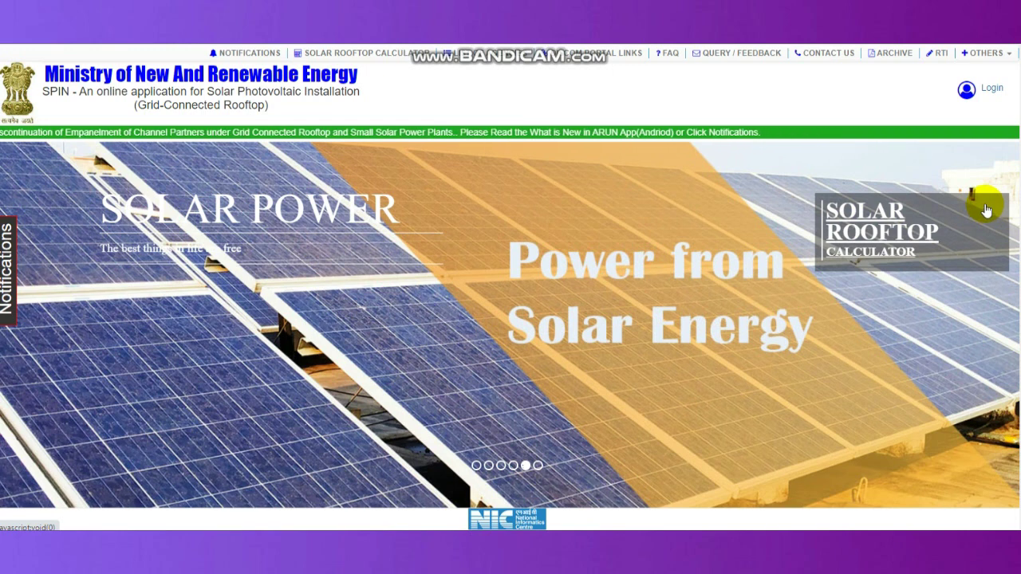
Open the Solar Rooftop Calculator and enter a total rooftop area of 50 sq. feet, 20% available, for a West Bengal residential customer.
click(888, 223)
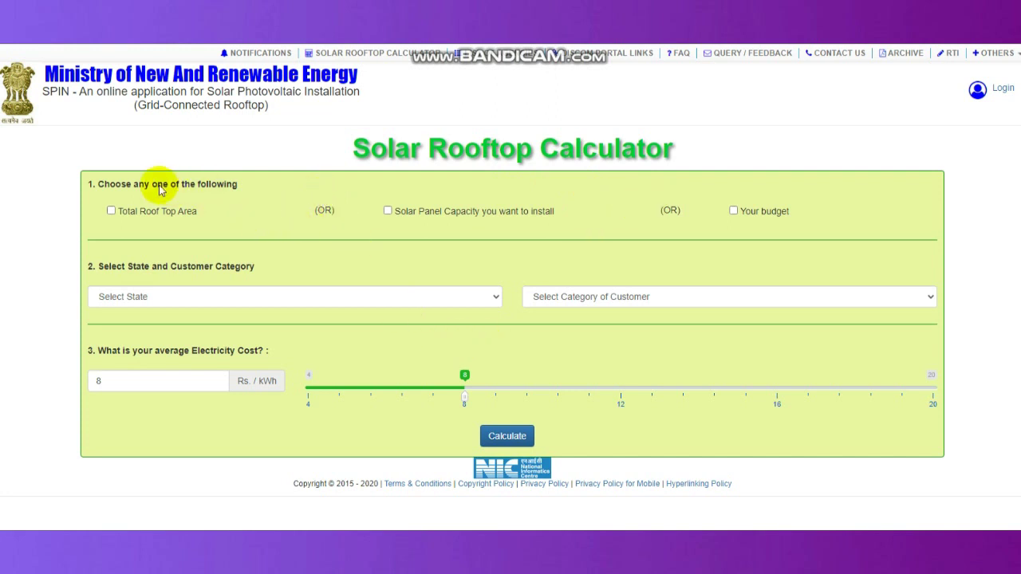
click(111, 212)
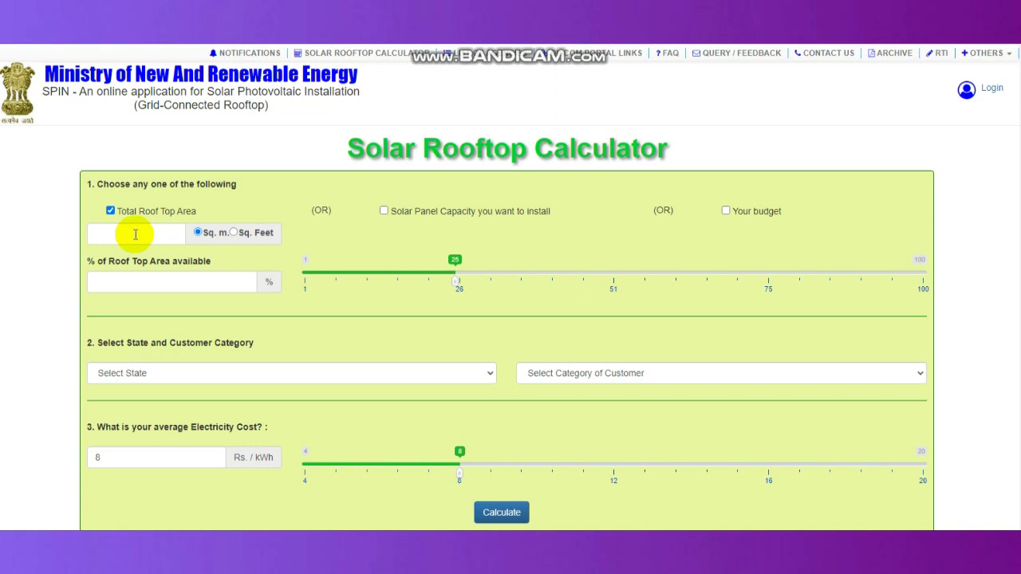
click(136, 234)
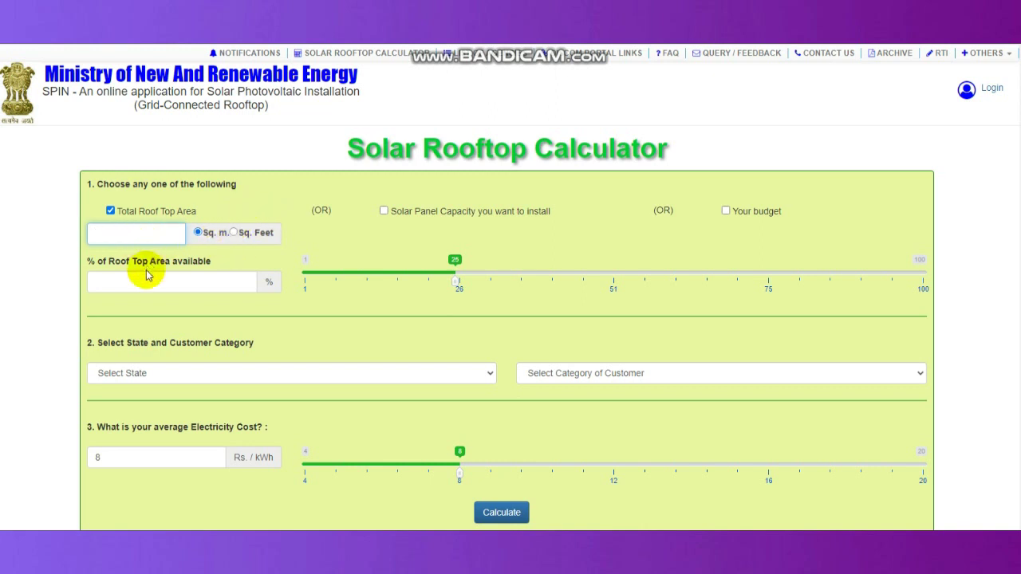
click(123, 286)
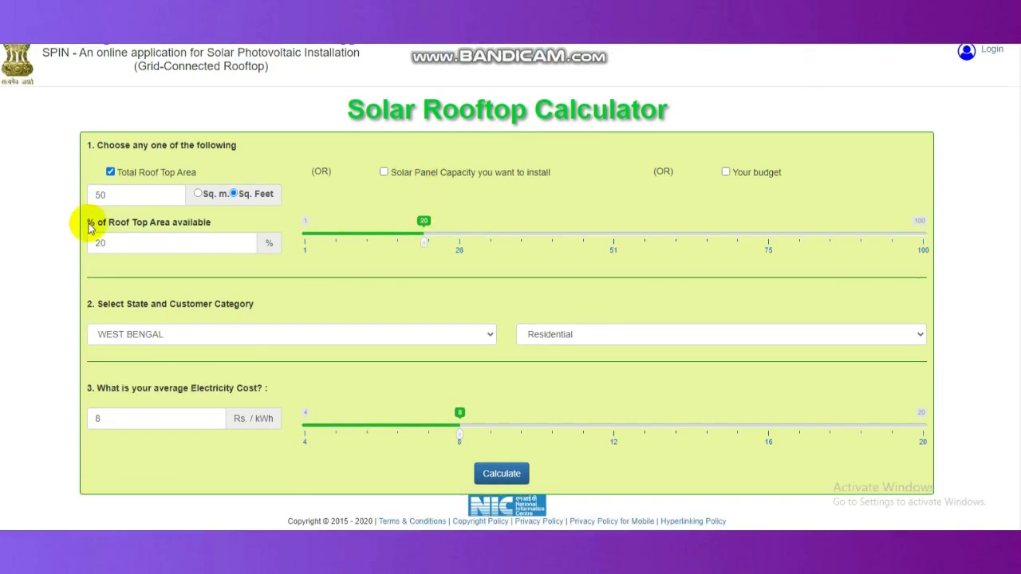
Calculate the estimate from the rooftop area, look through the results down to the EMI calculation, and close them.
drag(65, 177, 283, 226)
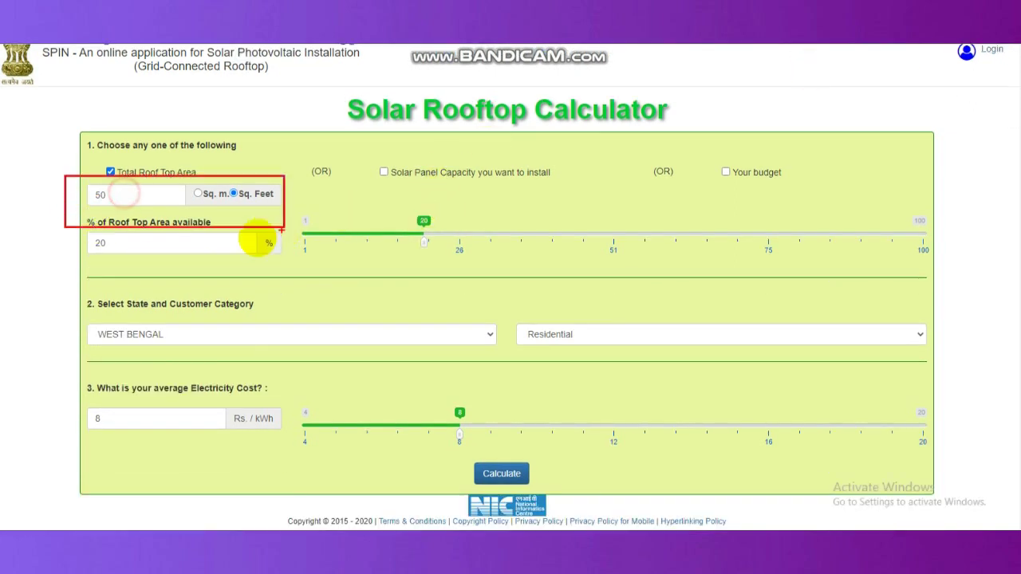
drag(70, 223, 249, 283)
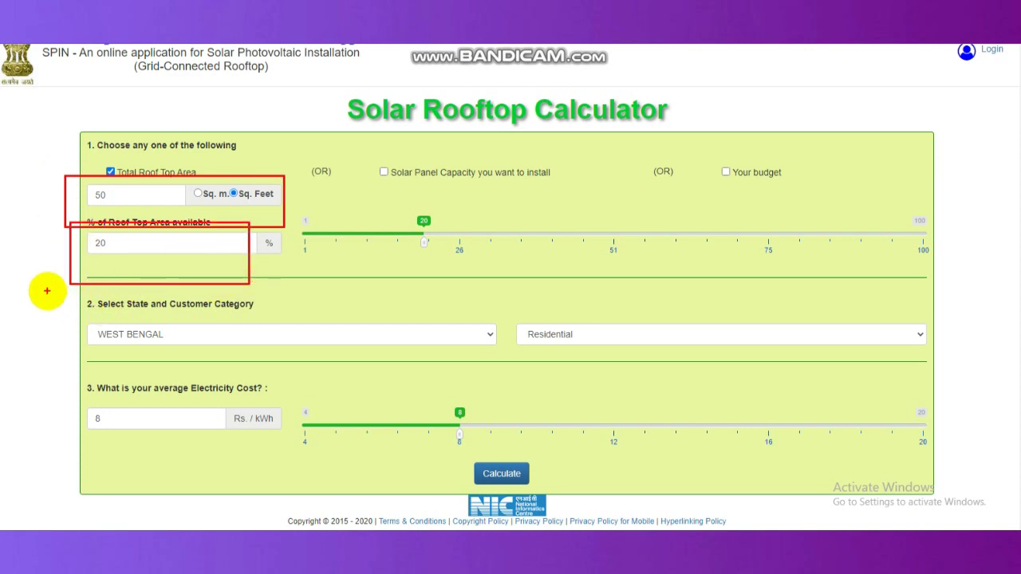
drag(456, 443, 584, 481)
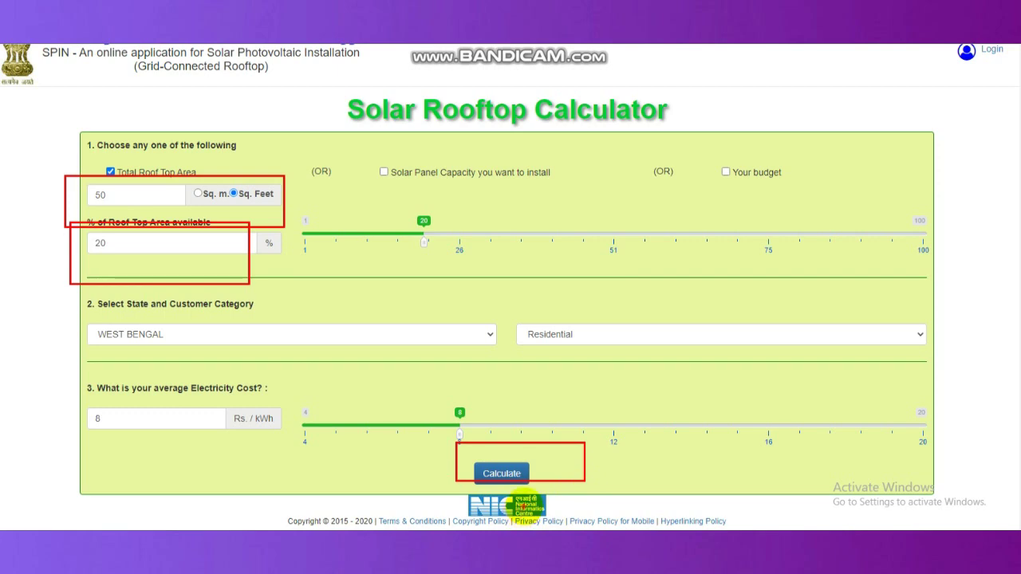
key(Escape)
click(501, 473)
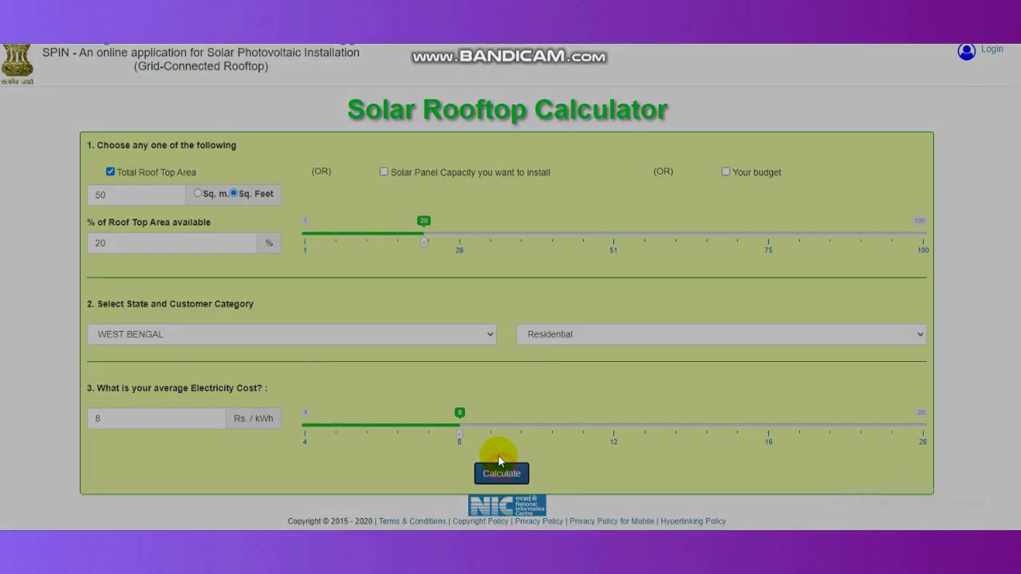
scroll(740, 284, down, 3)
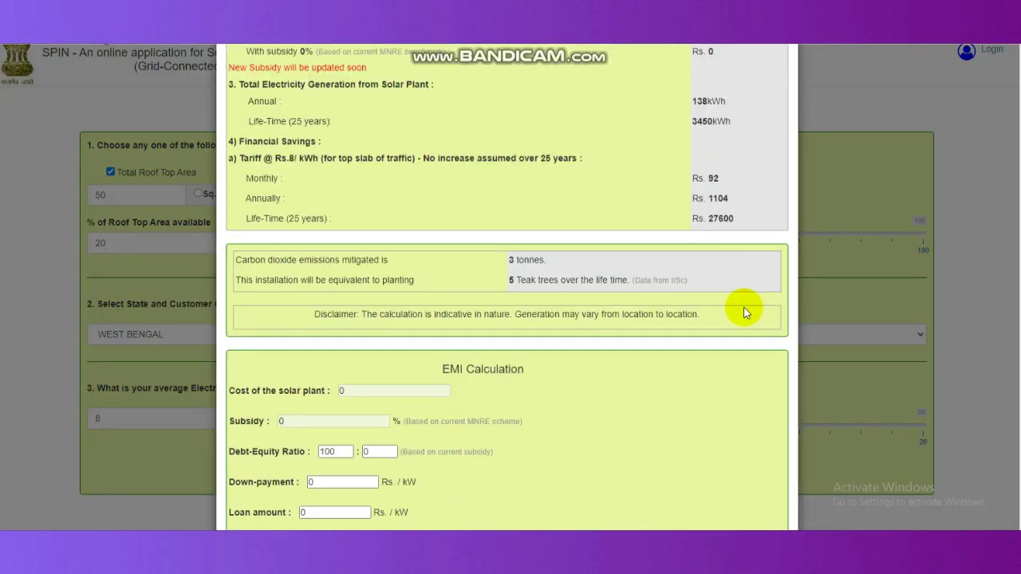
scroll(742, 123, up, 2)
scroll(742, 123, up, 2)
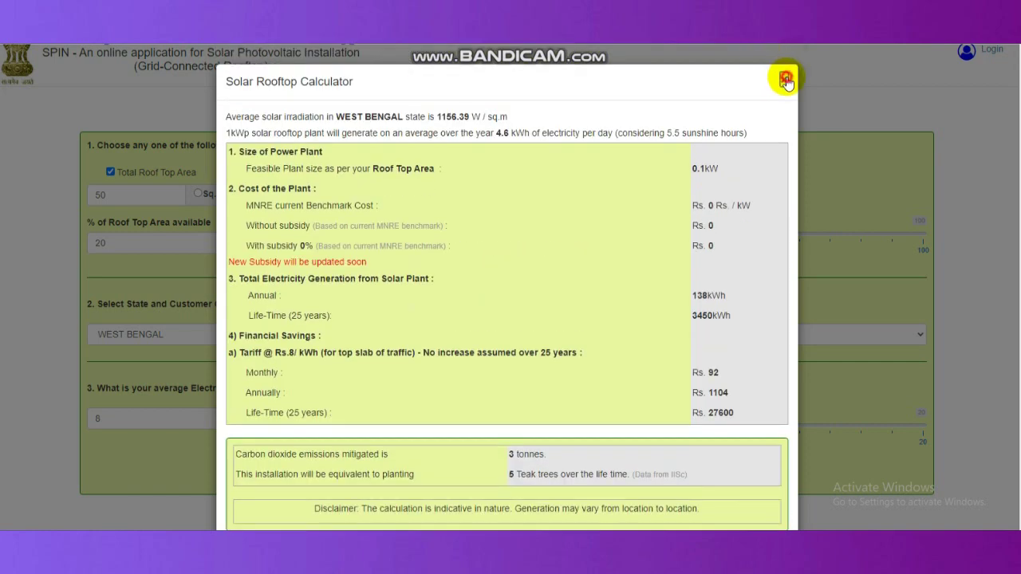
click(785, 79)
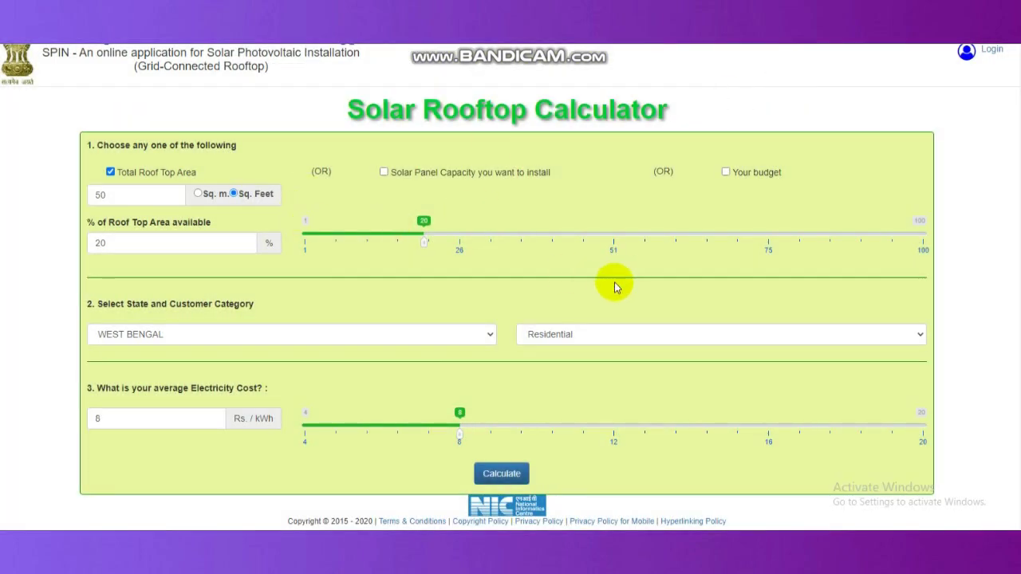
Switch the calculation basis to the budget and set it to Rs. 100000.
drag(700, 131, 856, 215)
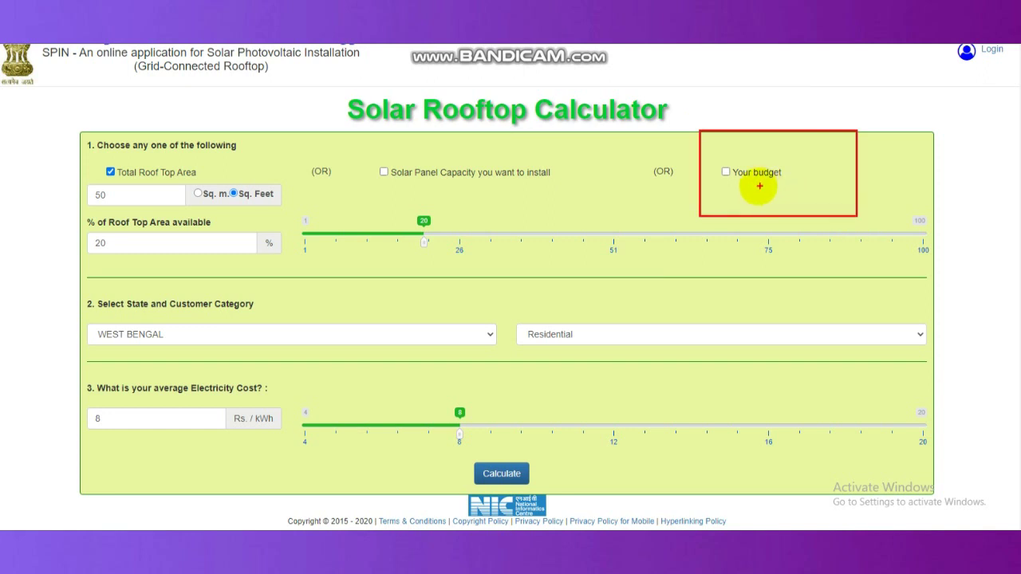
key(Escape)
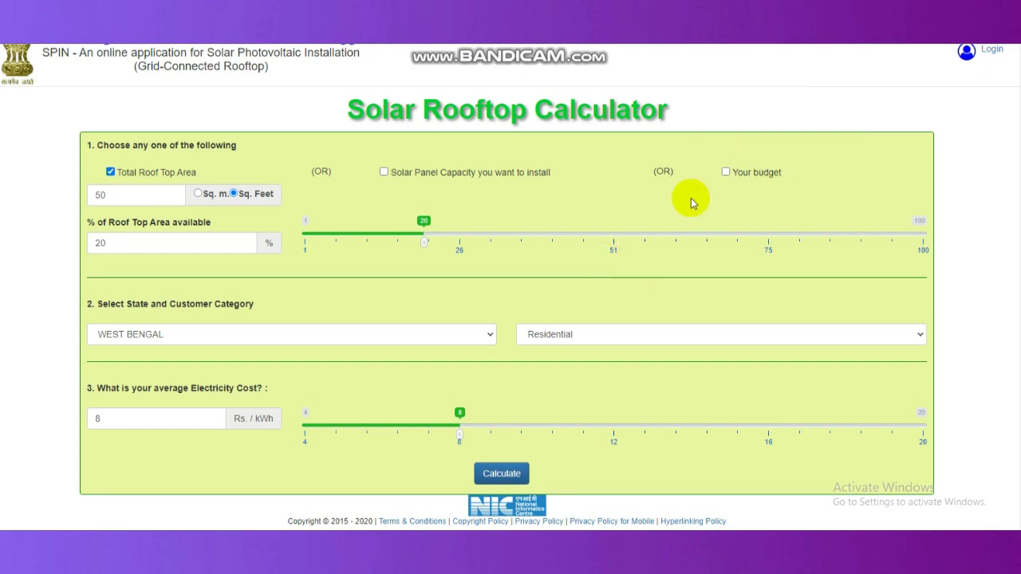
click(726, 172)
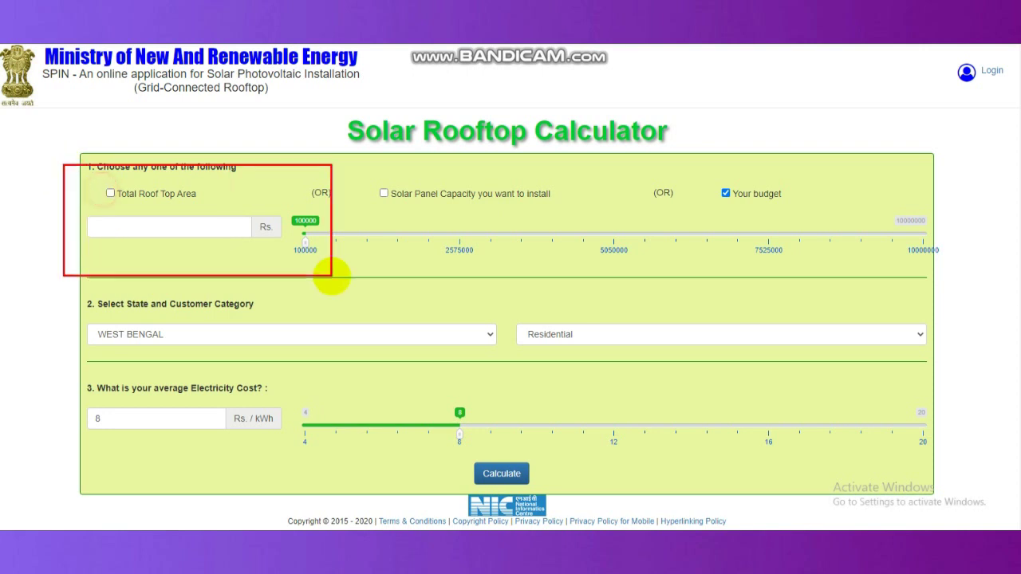
click(106, 233)
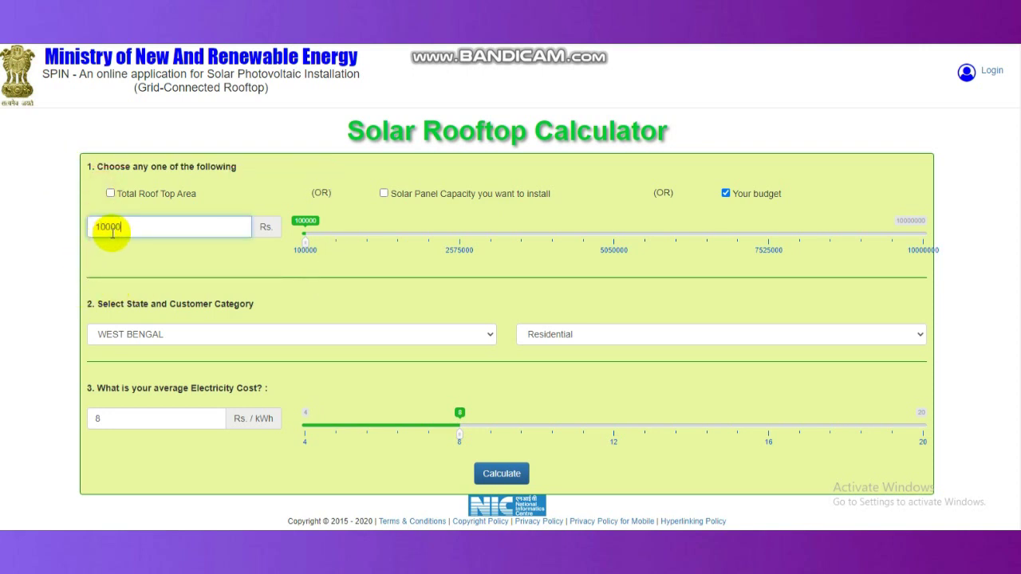
text(0)
click(269, 264)
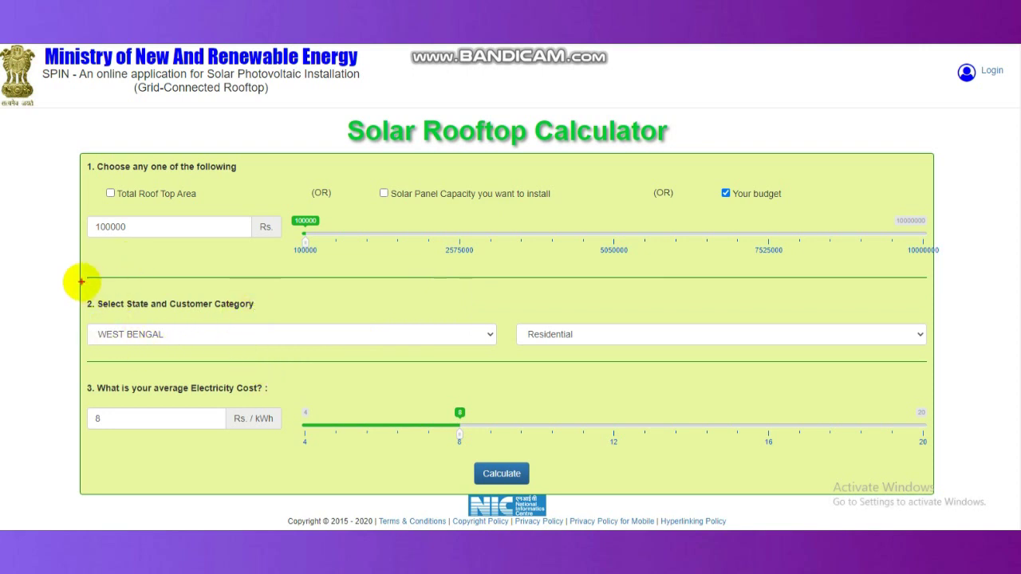
Examine the state selection and the list of available customer categories.
mouse_move(67, 294)
mouse_down()
mouse_move(232, 341)
mouse_move(391, 366)
mouse_up()
mouse_move(507, 301)
mouse_down()
mouse_move(770, 360)
mouse_move(912, 365)
mouse_up()
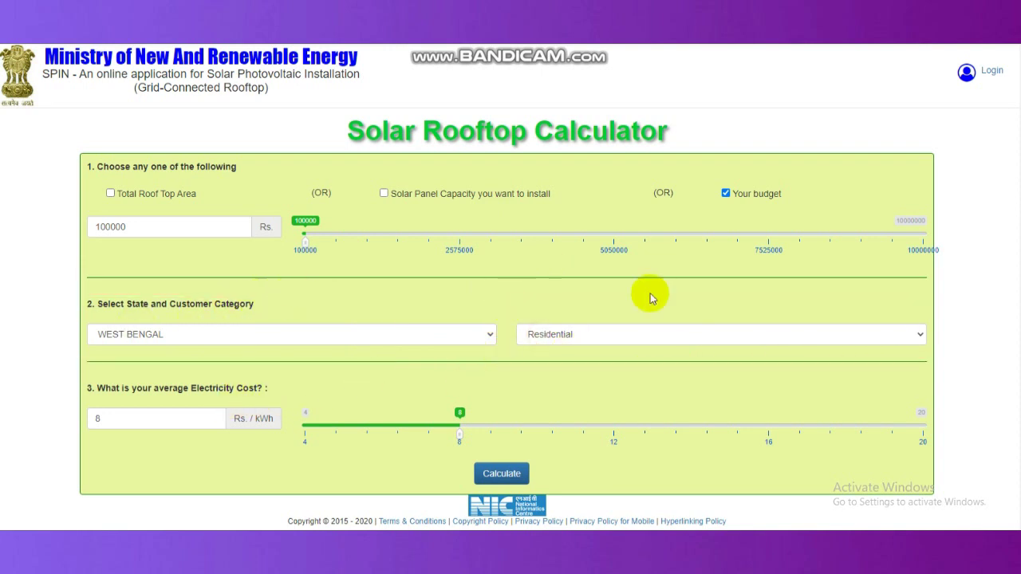
click(673, 335)
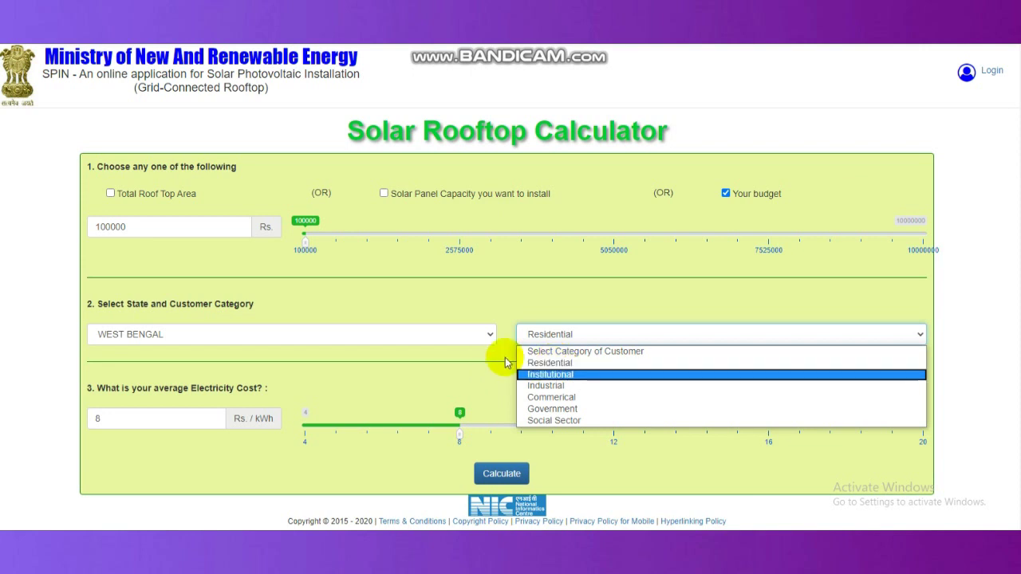
click(450, 369)
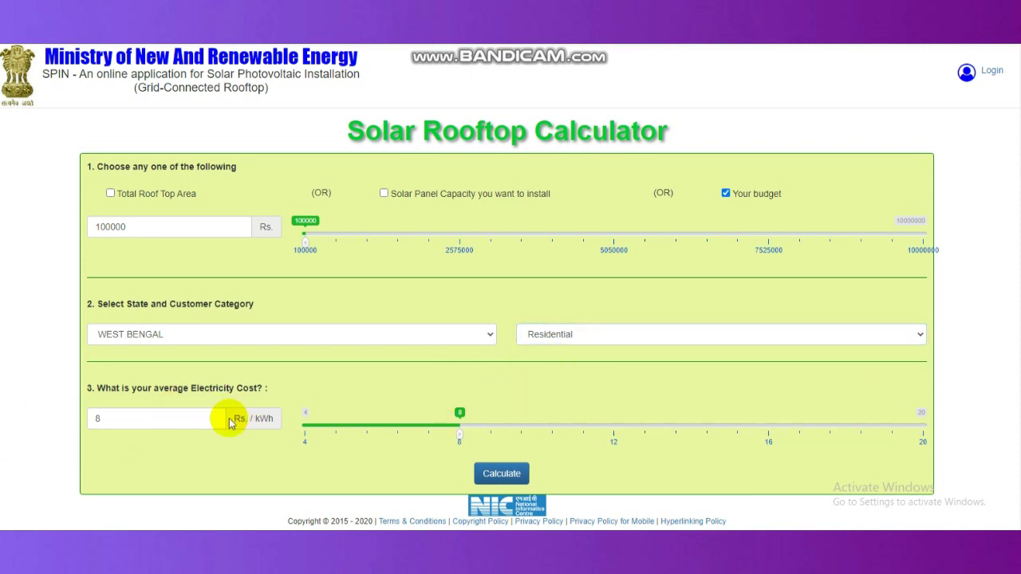
Examine the average electricity cost entry and its slider range.
click(145, 416)
drag(57, 368, 307, 439)
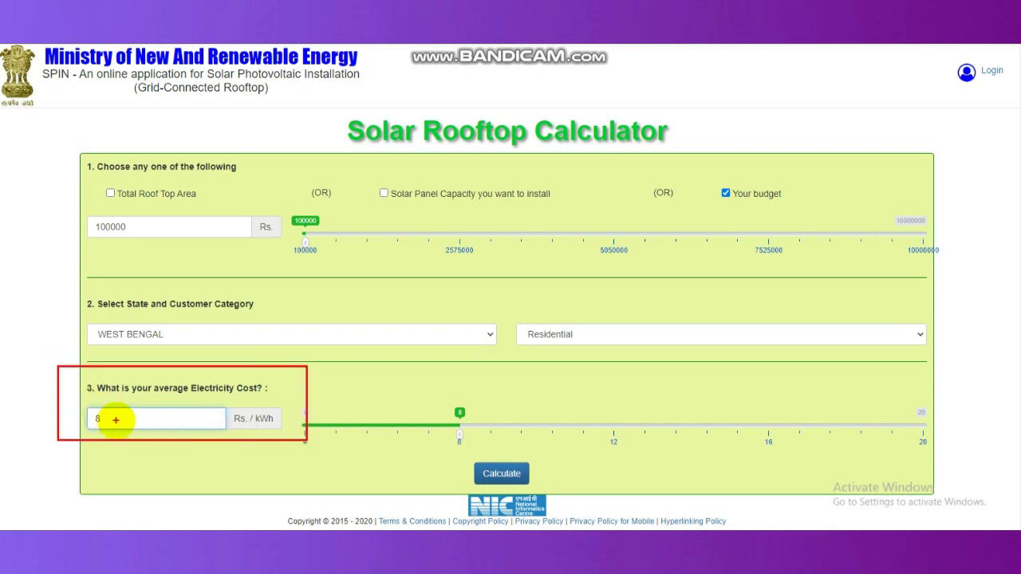
key(Escape)
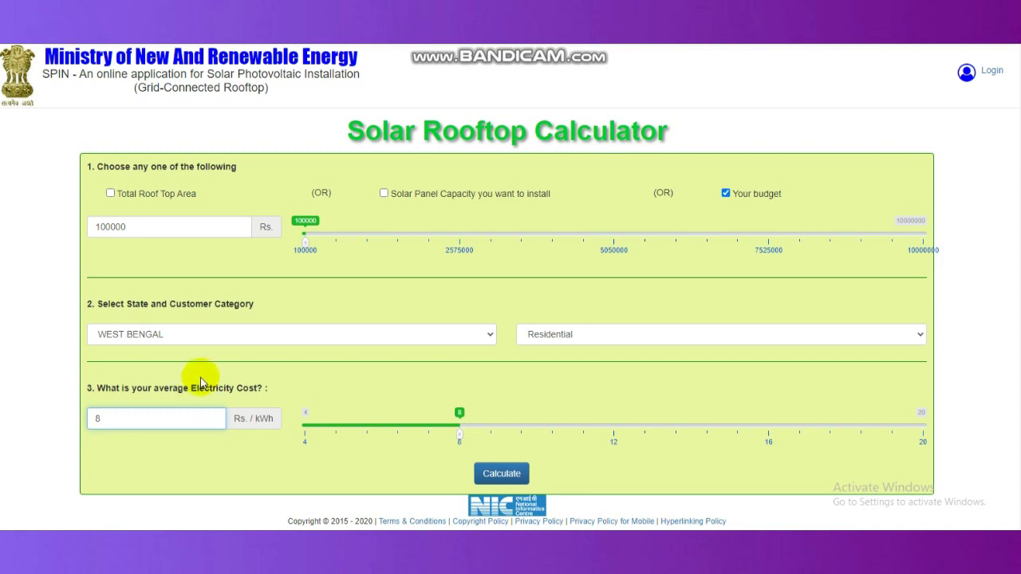
click(96, 420)
click(262, 433)
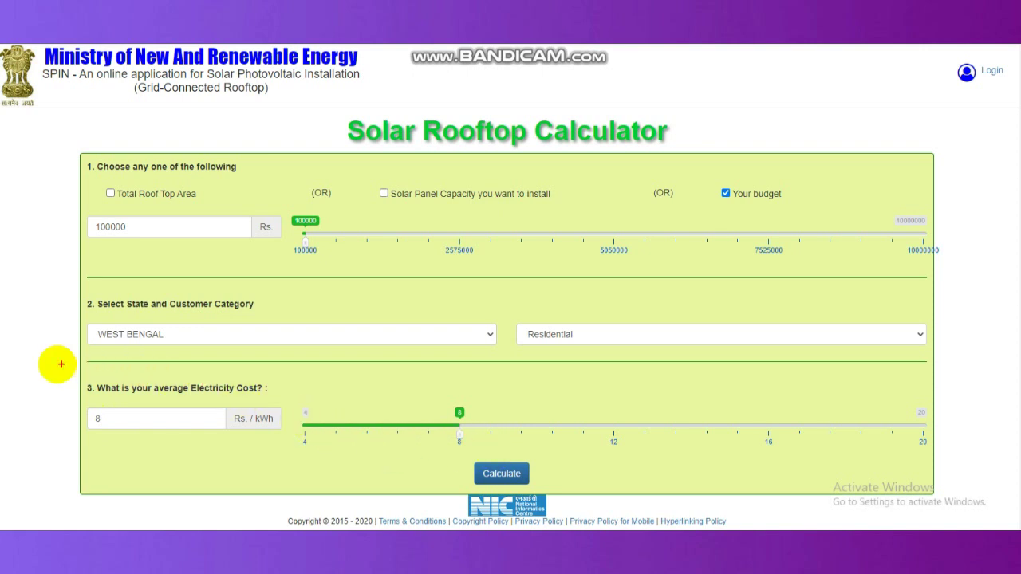
mouse_move(54, 370)
mouse_down()
mouse_move(576, 449)
mouse_move(991, 448)
mouse_move(897, 449)
mouse_up()
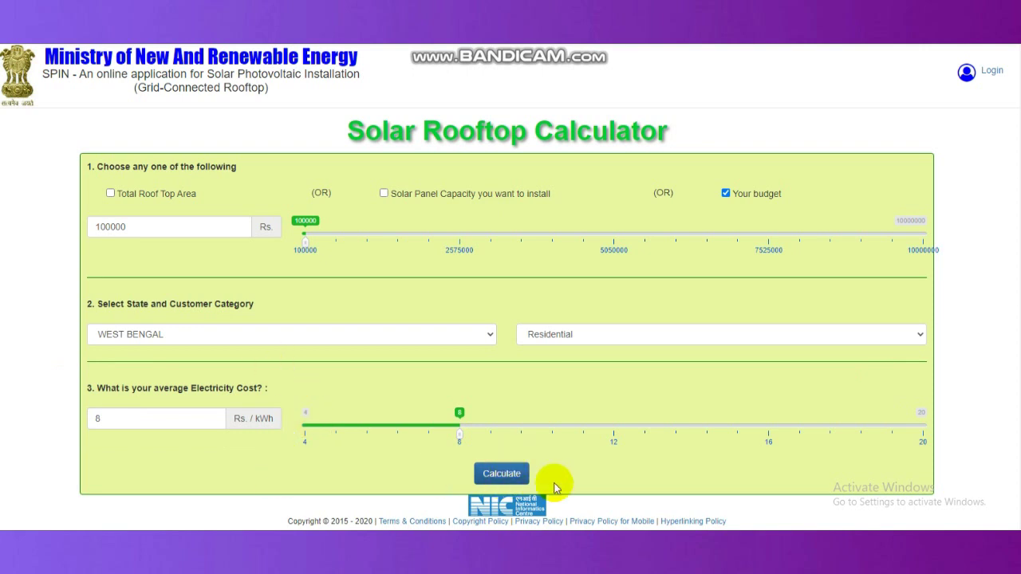
Calculate the budget-based estimate and review the plant size, cost, electricity generation and financial savings.
click(501, 475)
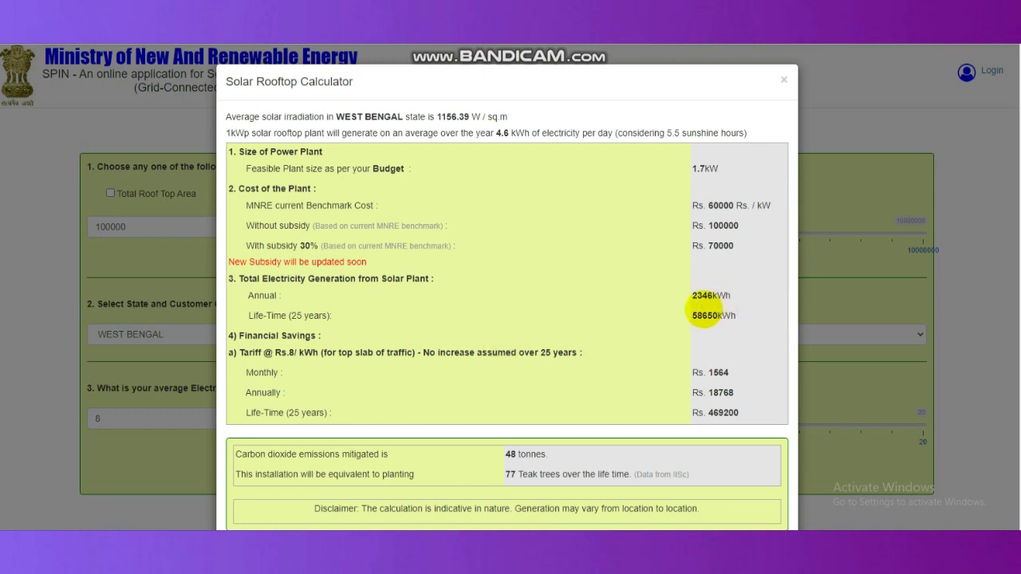
mouse_move(622, 129)
mouse_down()
mouse_move(763, 359)
mouse_move(786, 423)
mouse_up()
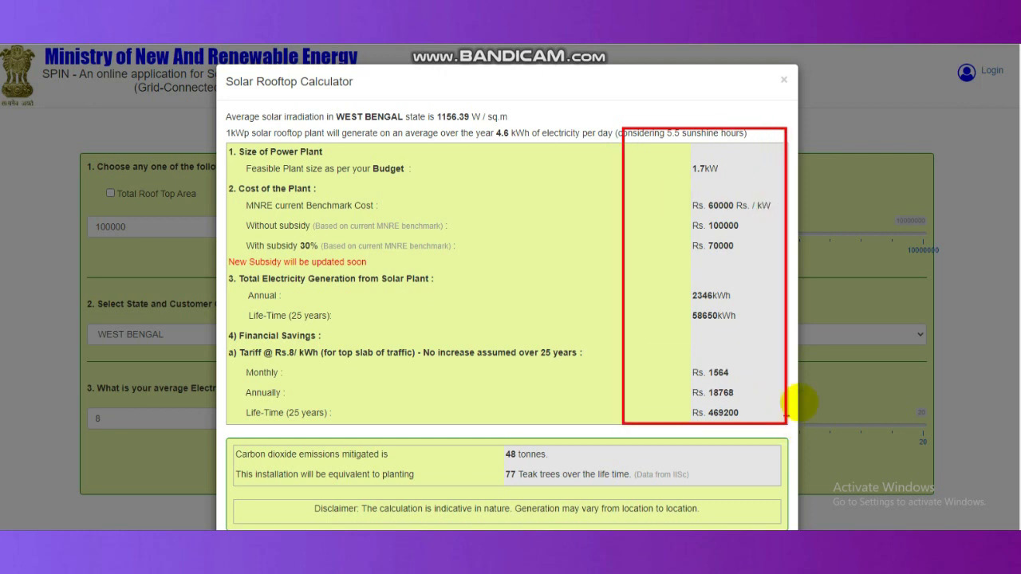
mouse_move(227, 335)
mouse_down()
mouse_move(415, 374)
mouse_move(778, 424)
mouse_up()
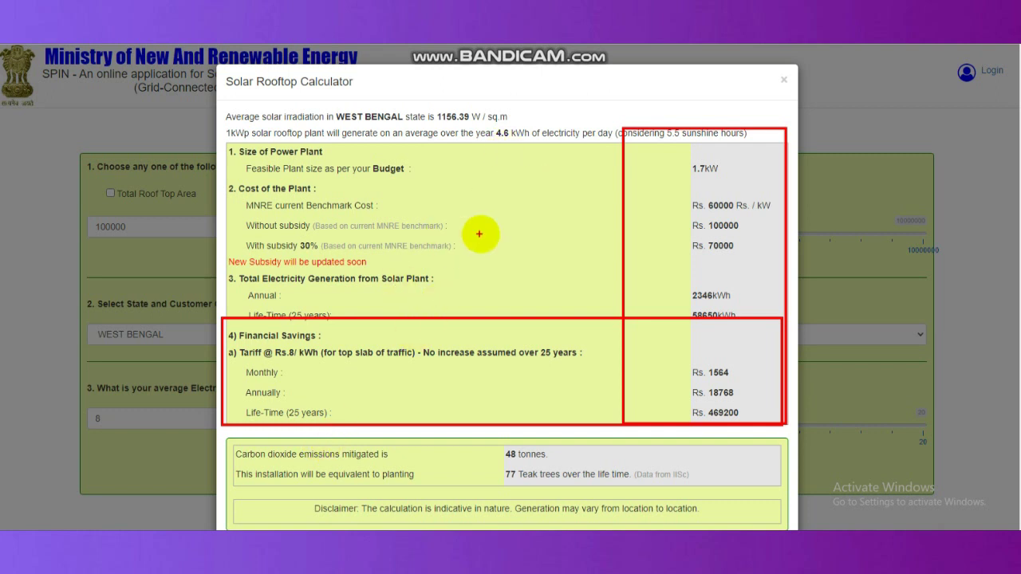
key(Escape)
scroll(656, 349, down, 1)
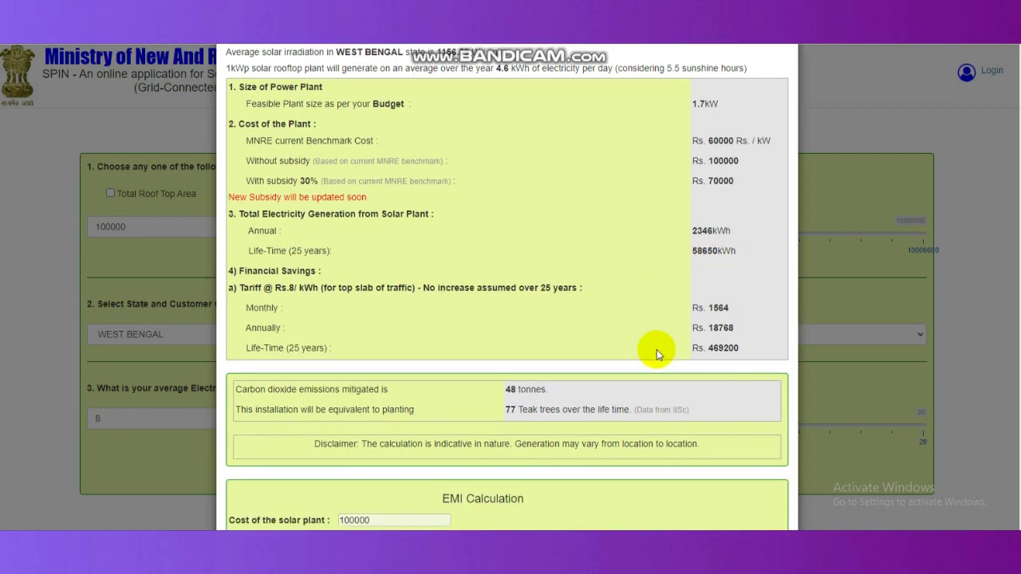
Review the estimate's solar irradiation, plant size, cost, electricity generation and financial savings from its beginning.
scroll(657, 350, up, 1)
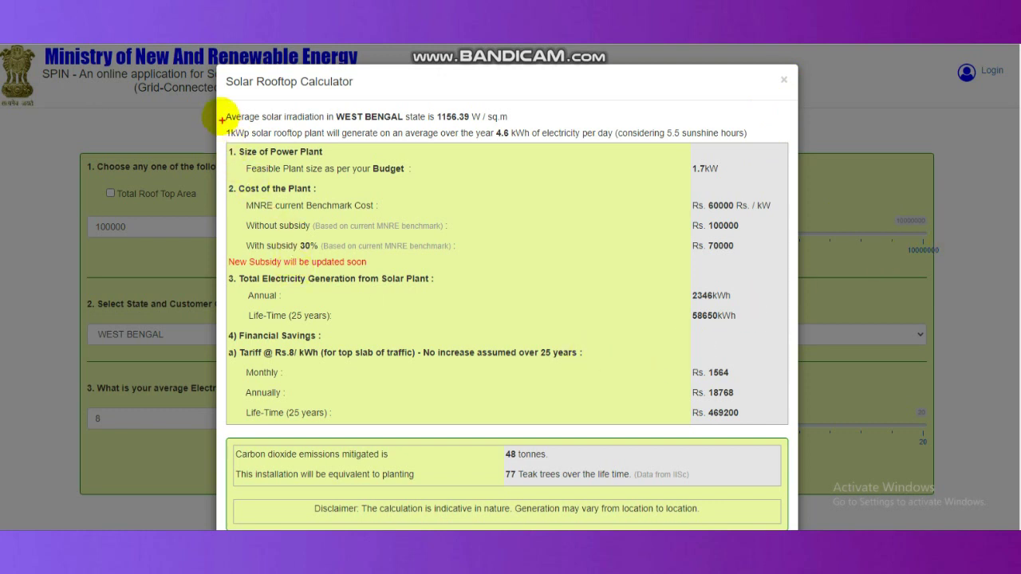
drag(216, 104, 254, 166)
mouse_move(351, 299)
mouse_down()
mouse_move(677, 406)
mouse_move(790, 429)
mouse_up()
key(Escape)
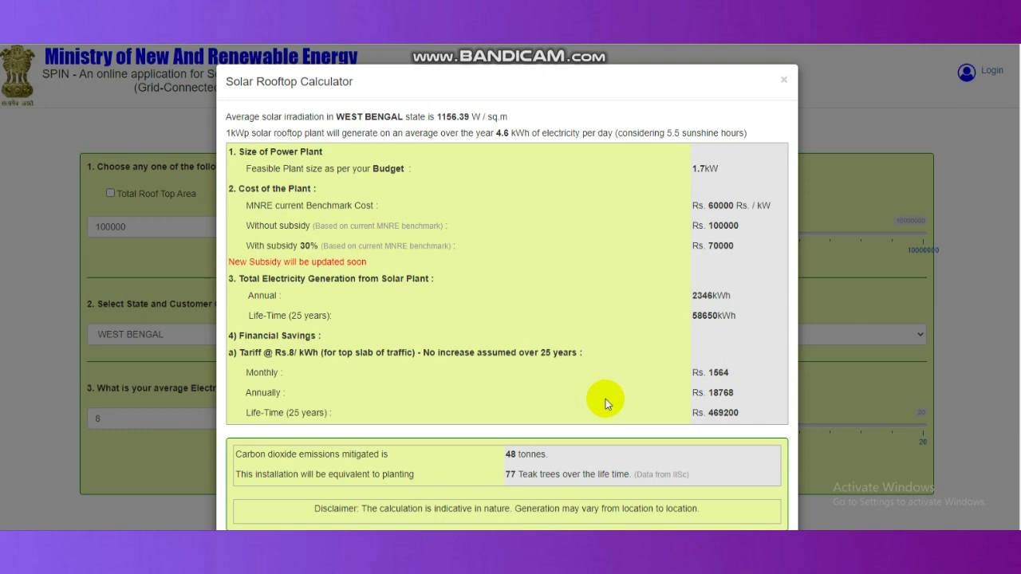
Examine the EMI calculation section, including the debt-equity ratio, down-payment, loan amount, loan interest rate and loan period.
scroll(683, 392, down, 5)
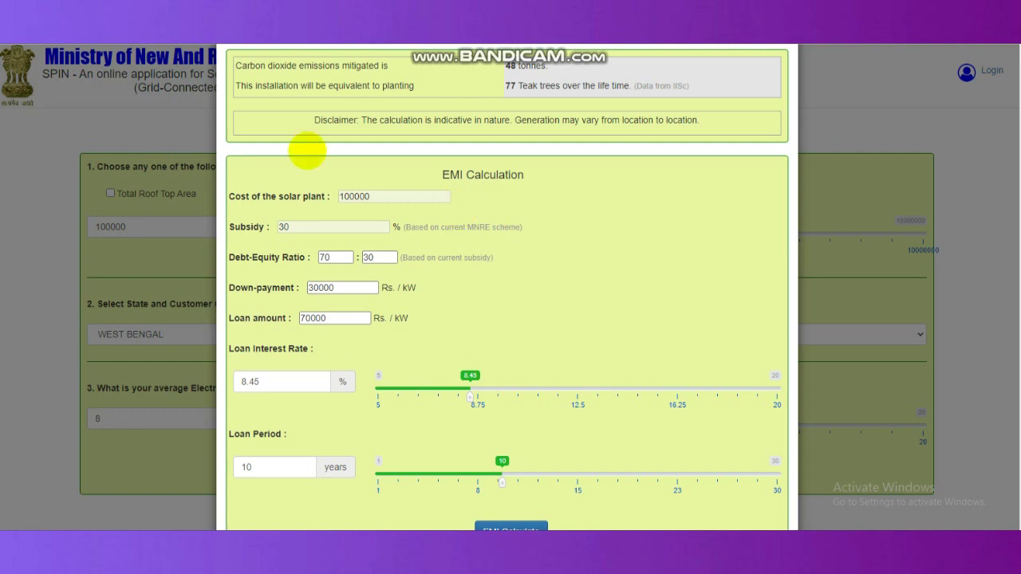
mouse_move(214, 143)
mouse_down()
mouse_move(609, 345)
mouse_move(795, 517)
mouse_up()
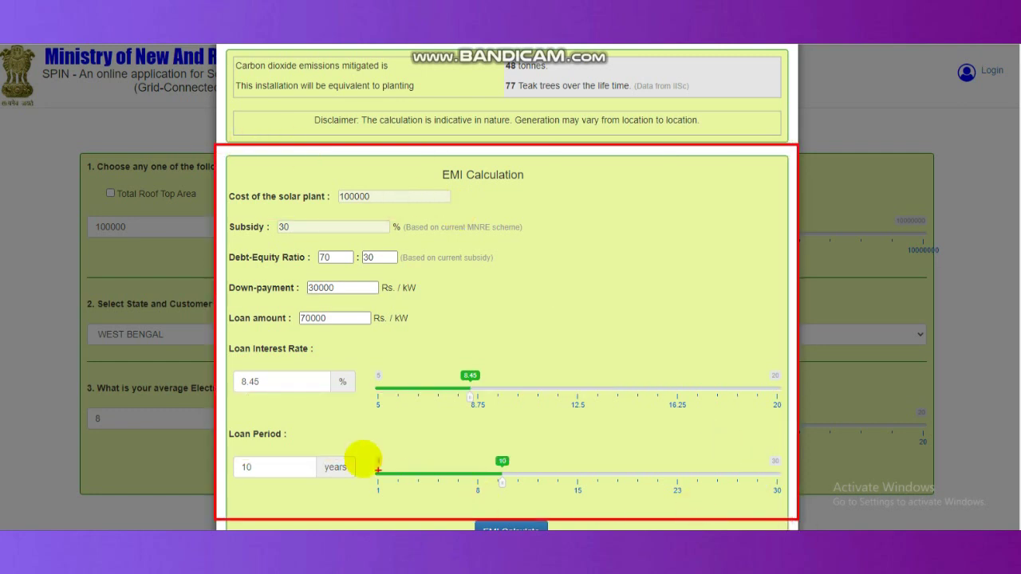
key(Escape)
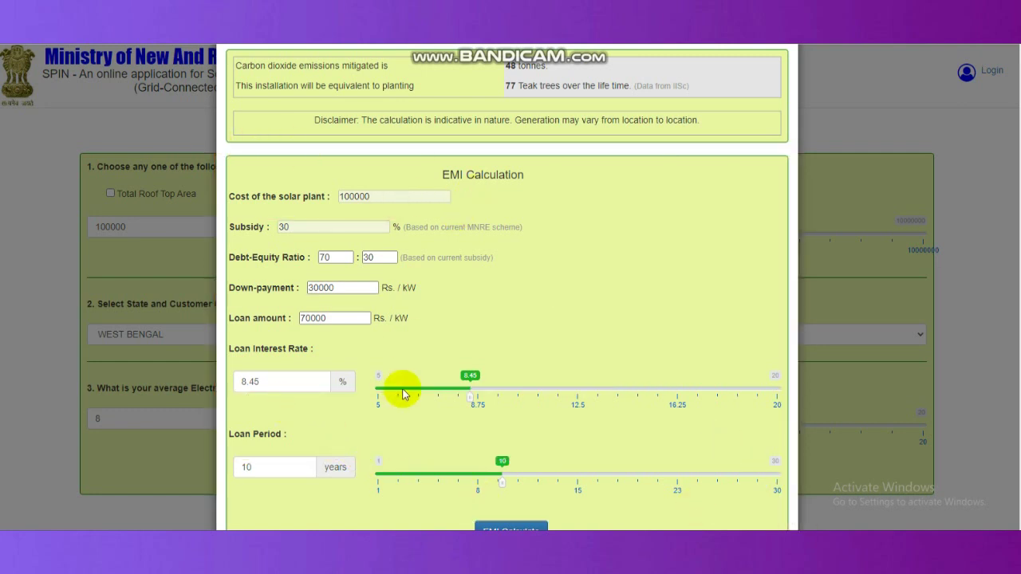
click(255, 382)
click(292, 467)
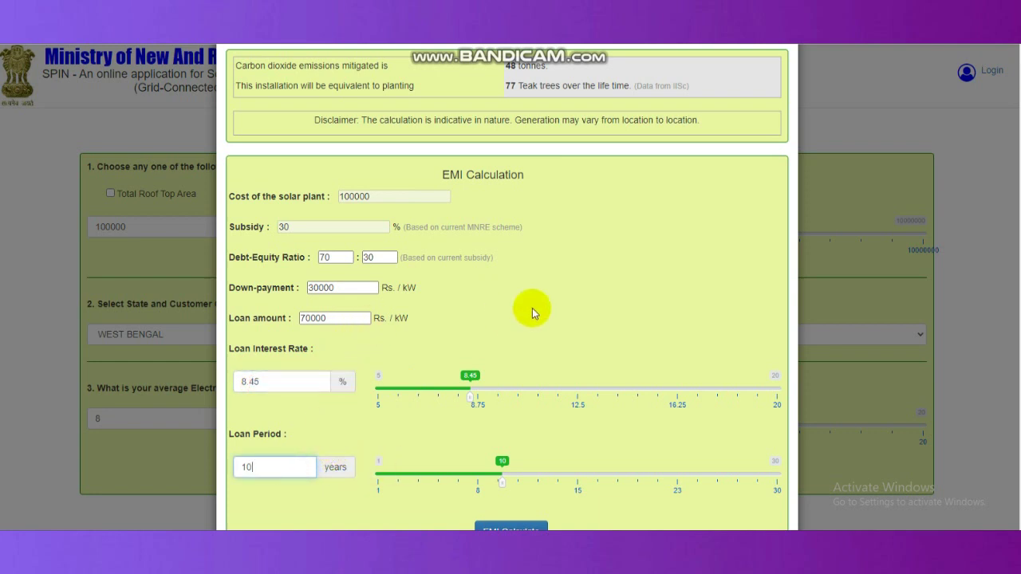
click(472, 303)
Look over the EMI section and the savings estimate once more, and close the calculator results.
scroll(709, 329, down, 1)
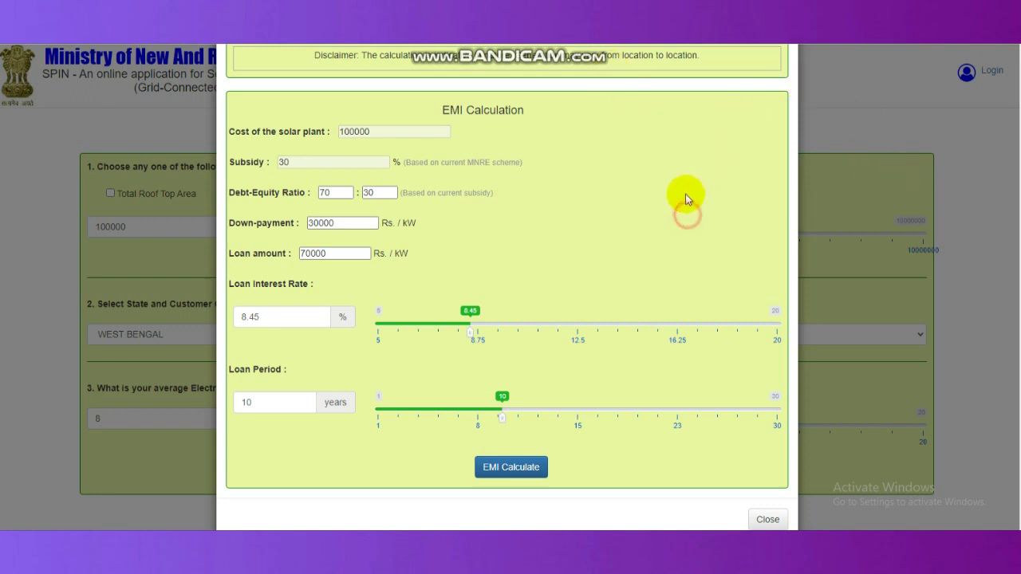
scroll(685, 214, down, 1)
scroll(694, 287, up, 2)
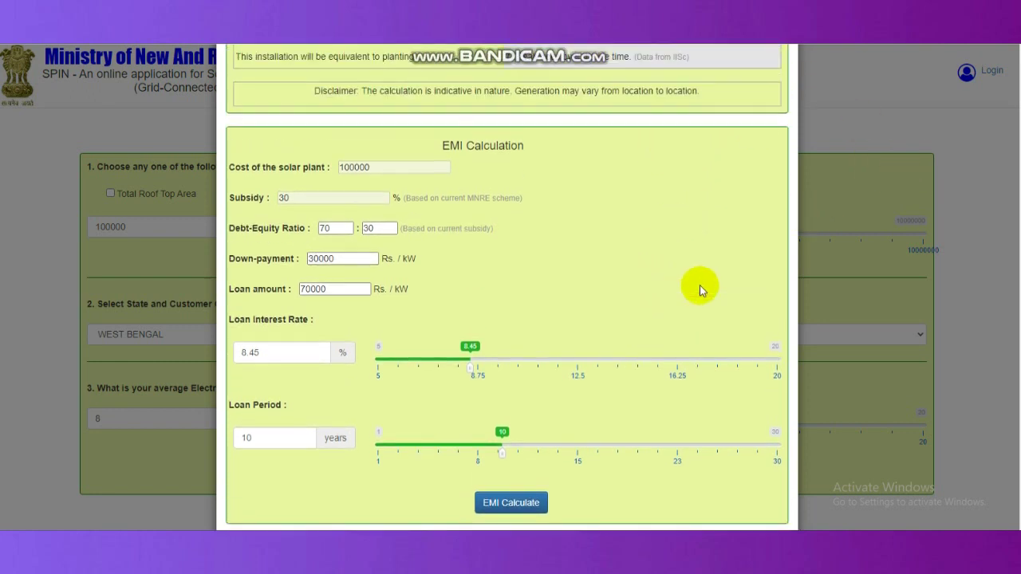
scroll(666, 296, up, 10)
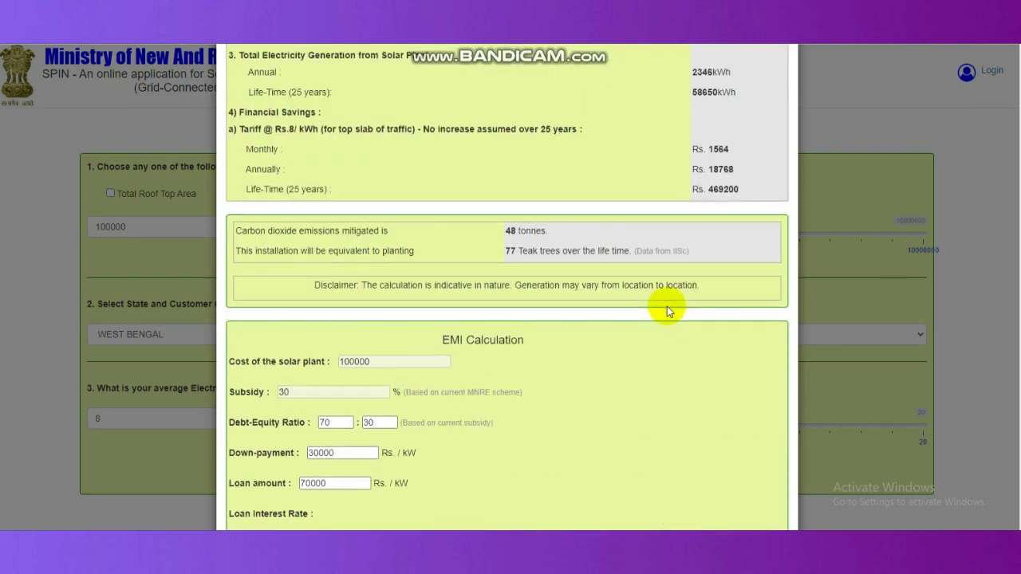
scroll(706, 291, down, 15)
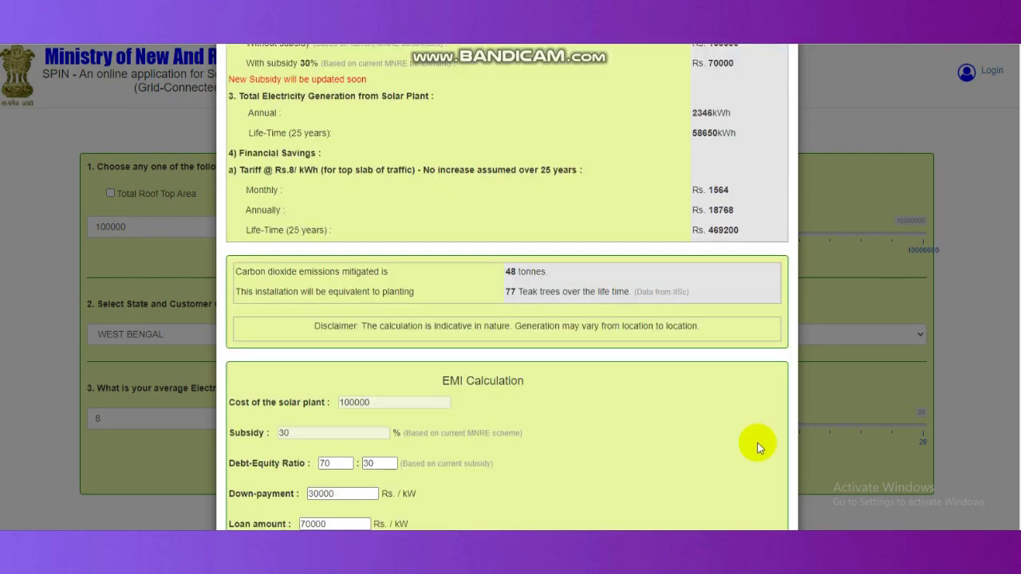
click(766, 492)
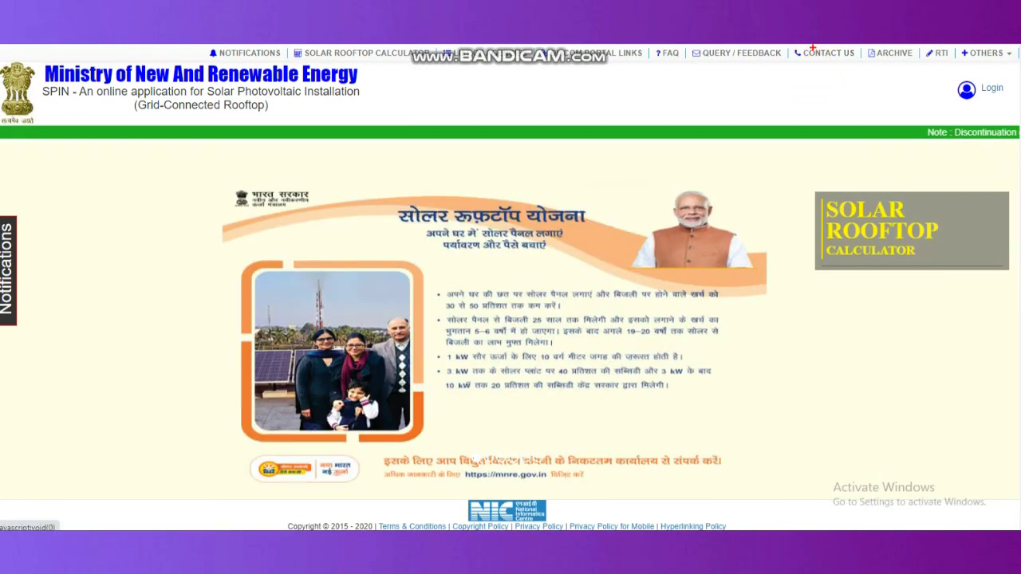
Open the Contact Us information from the solar rooftop portal's home page.
drag(785, 46, 864, 74)
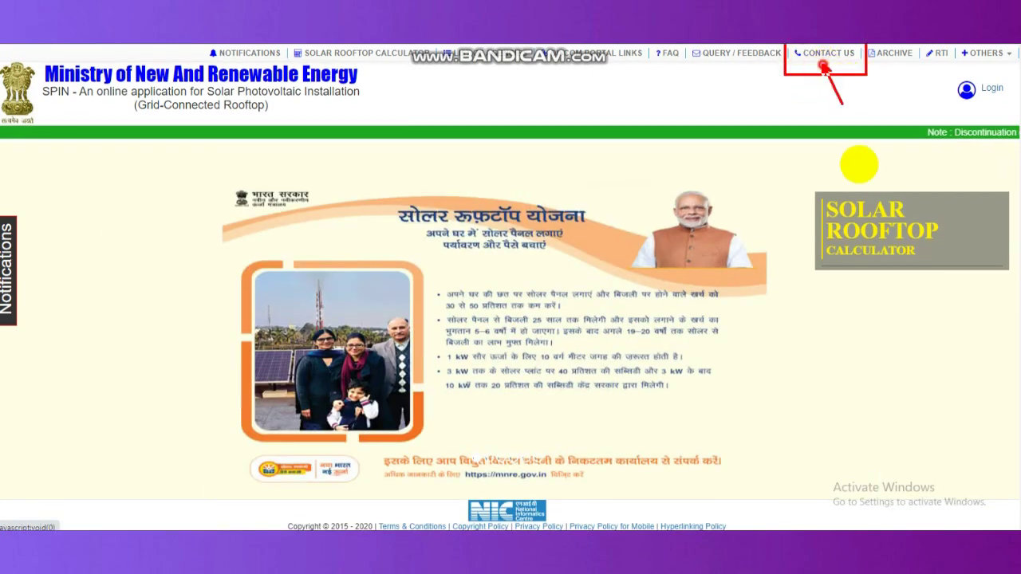
drag(834, 134, 856, 163)
click(826, 53)
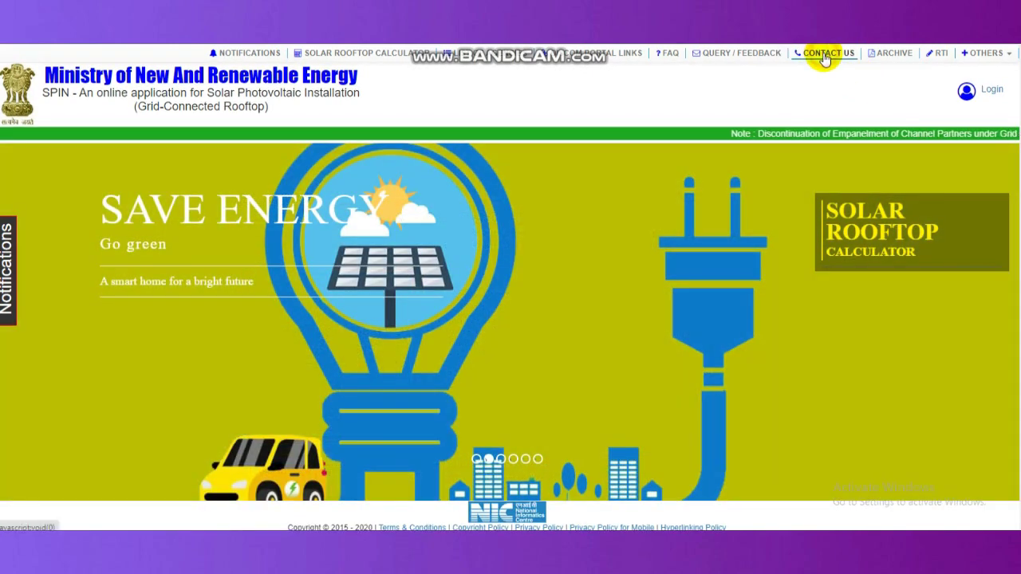